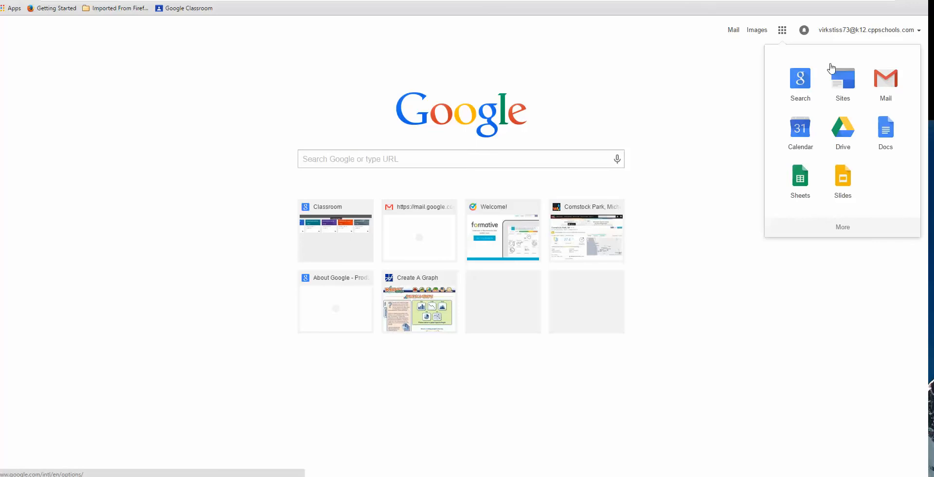
Step: Open Google Drive and upload the massa file from the Desktop to My Drive
left_click(847, 126)
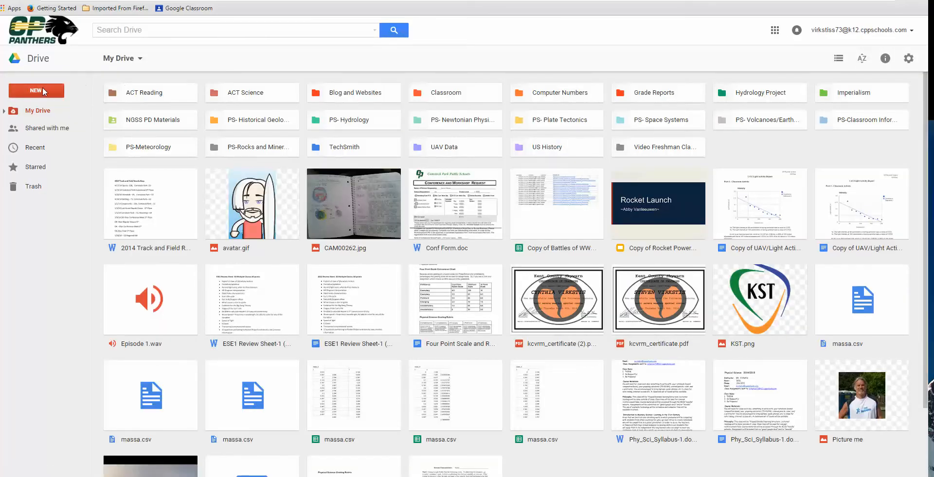
left_click(37, 91)
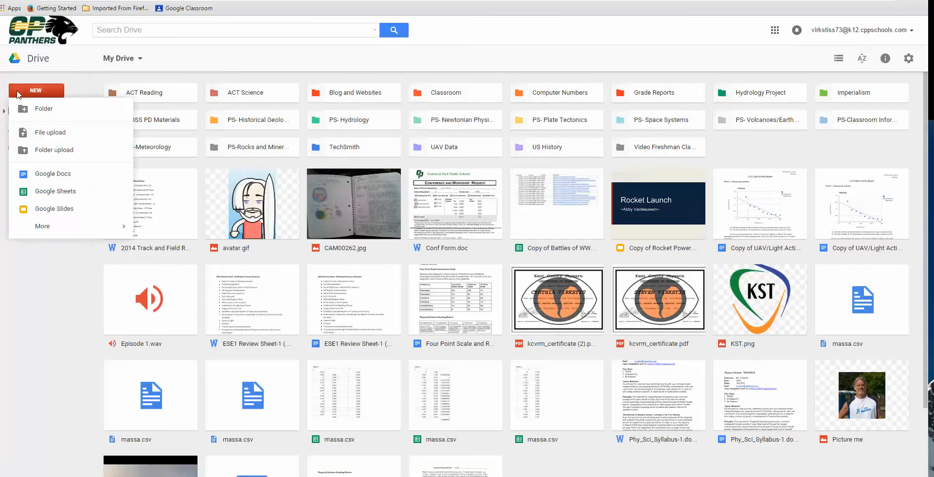
left_click(47, 133)
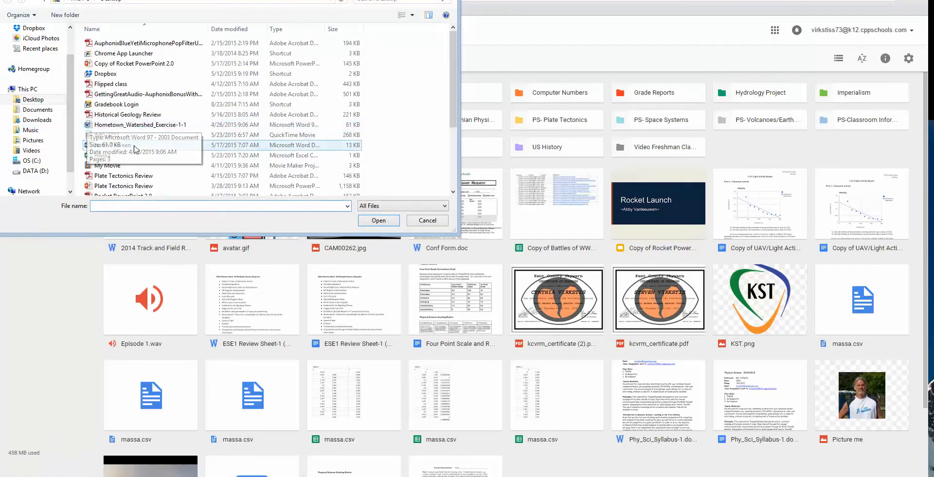
left_click(108, 155)
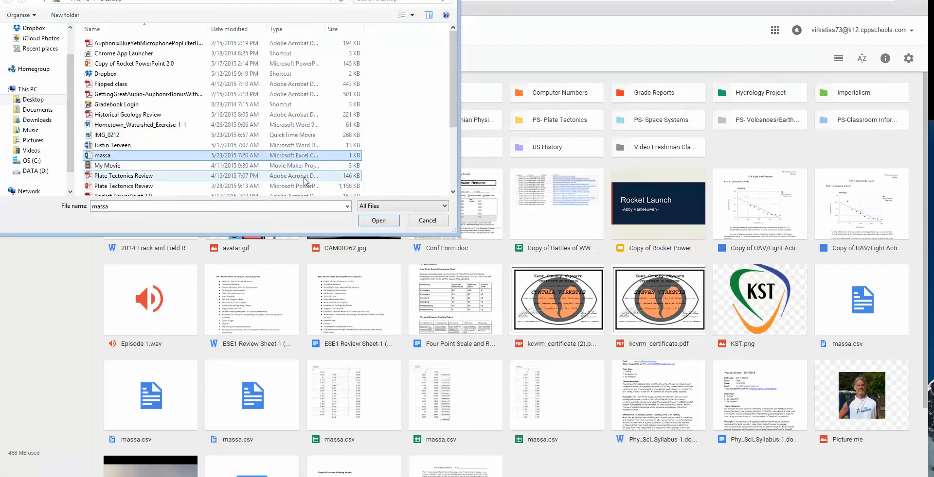
left_click(375, 221)
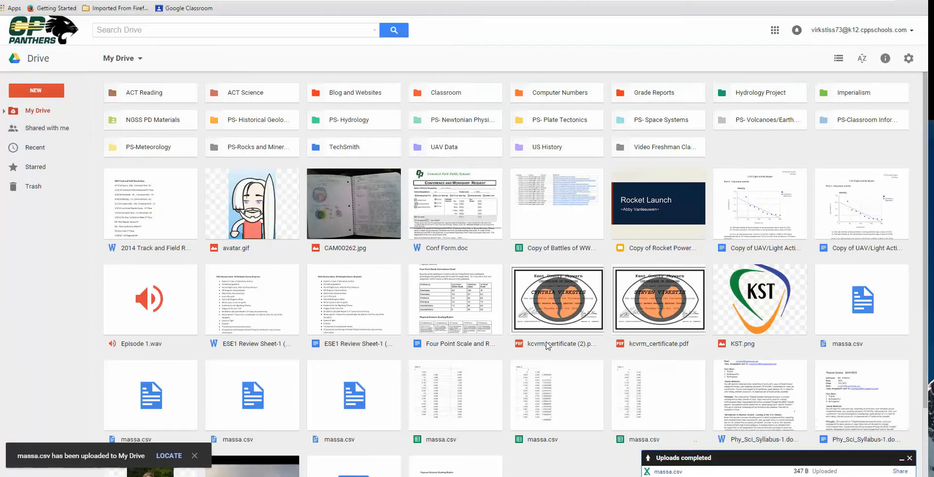
Step: Open the uploaded massa.csv file with Google Sheets
left_click(664, 472)
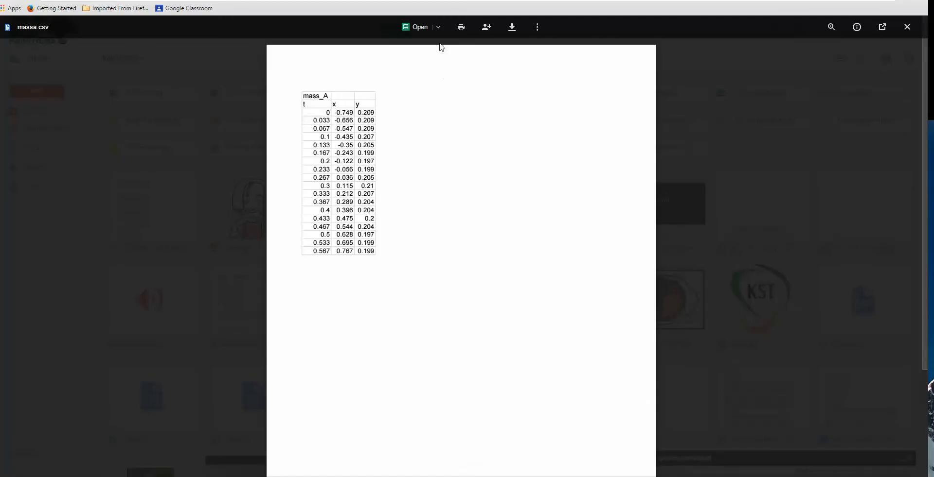
left_click(438, 28)
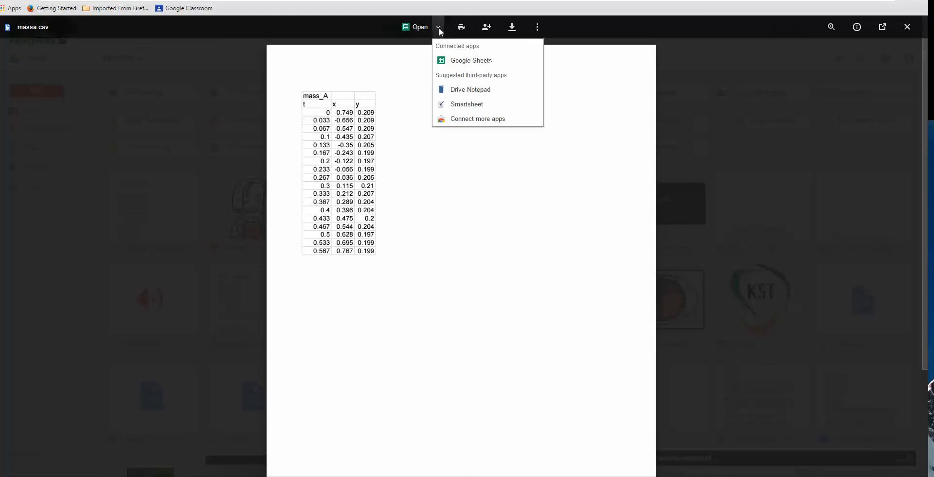
left_click(450, 67)
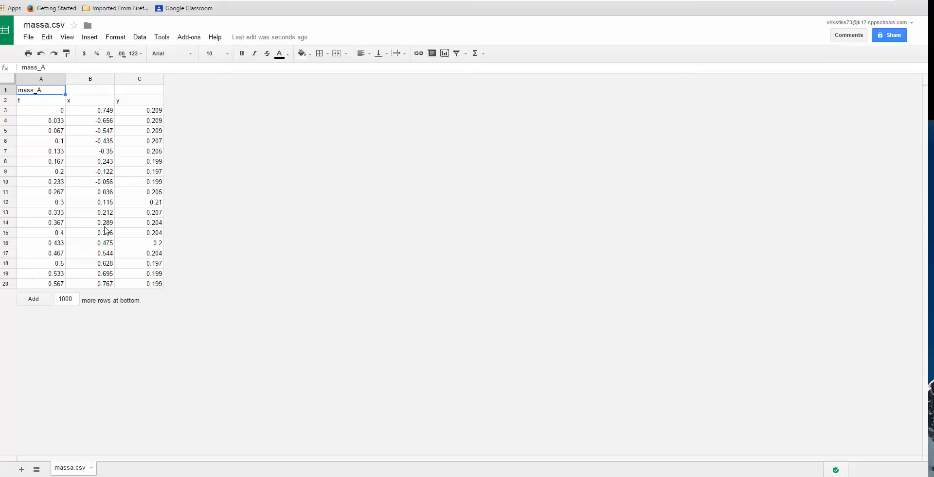
Step: Delete column C, which holds the y values
left_click(141, 79)
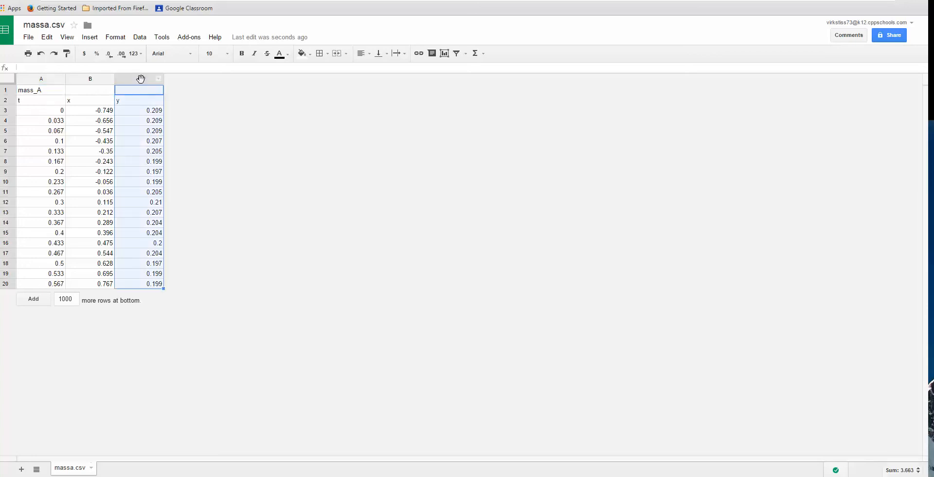
left_click(47, 39)
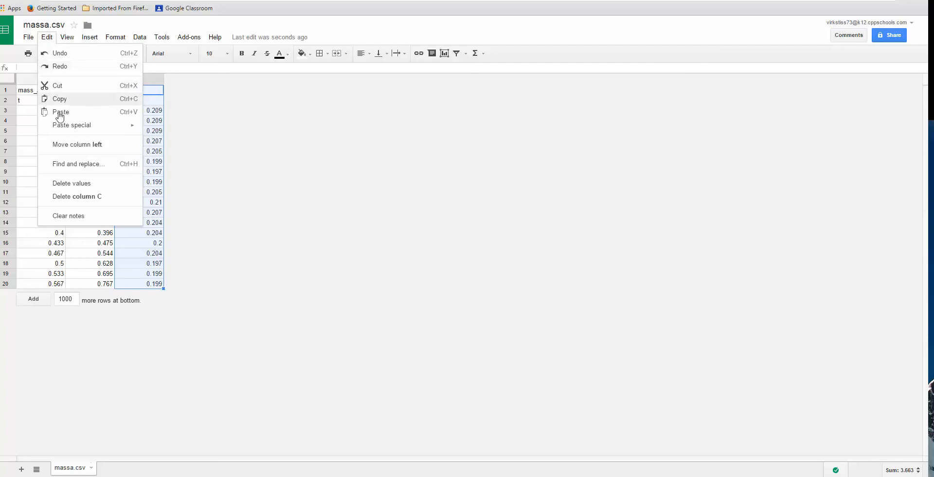
left_click(69, 200)
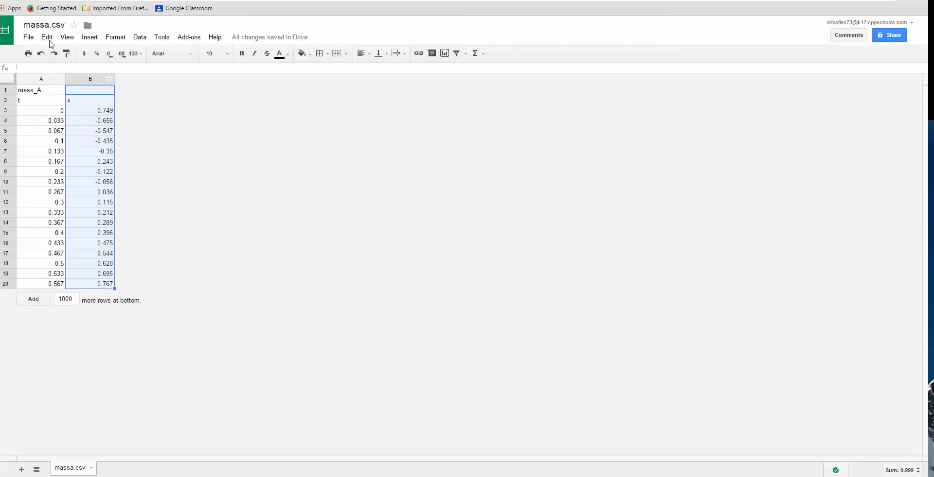
Step: Insert an empty column to the right of column B, the x values
left_click(89, 39)
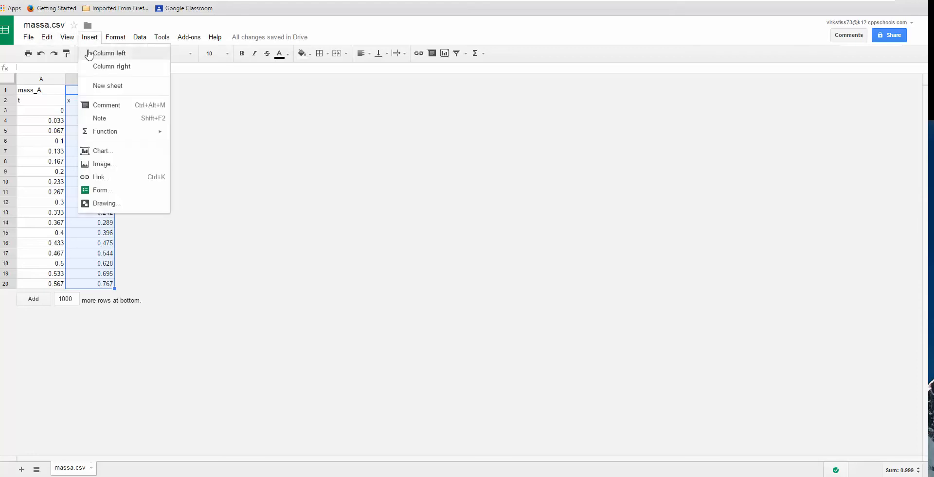
left_click(103, 69)
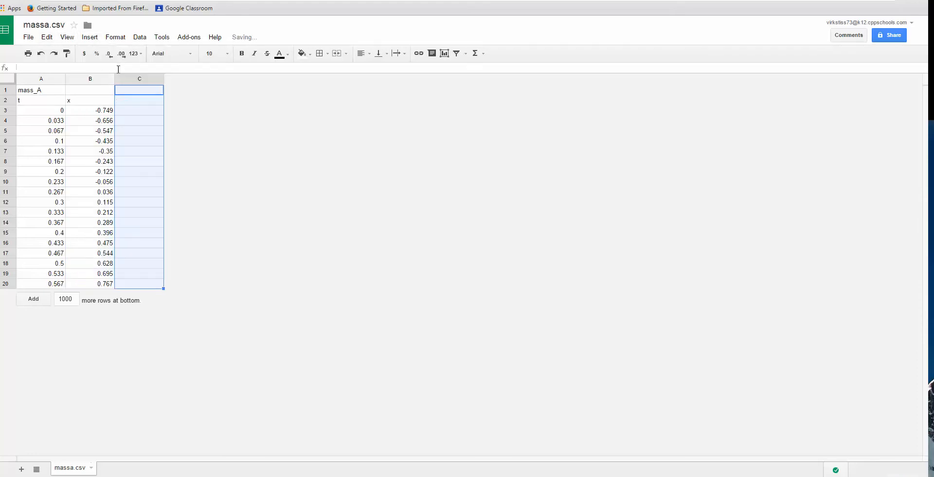
left_click(188, 114)
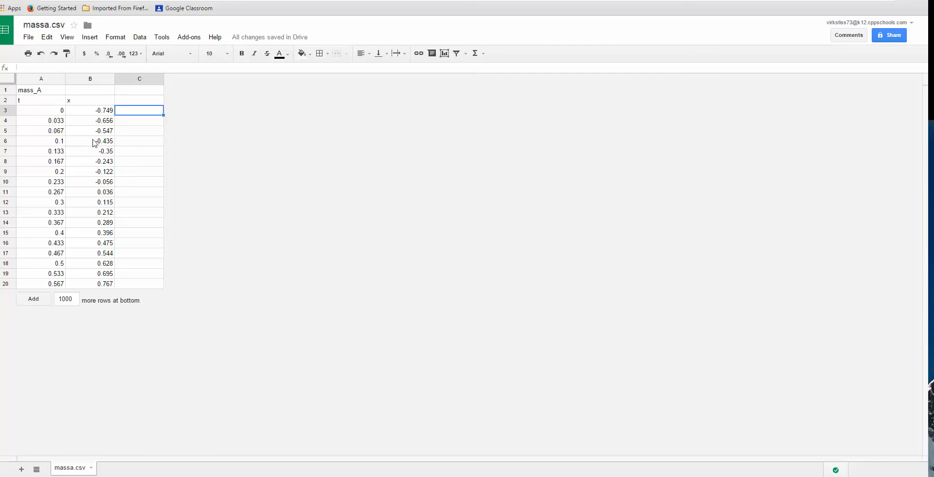
Step: Enter the velocity formula =(b4-b3)/(a4-a3) in cell C4
left_click(136, 125)
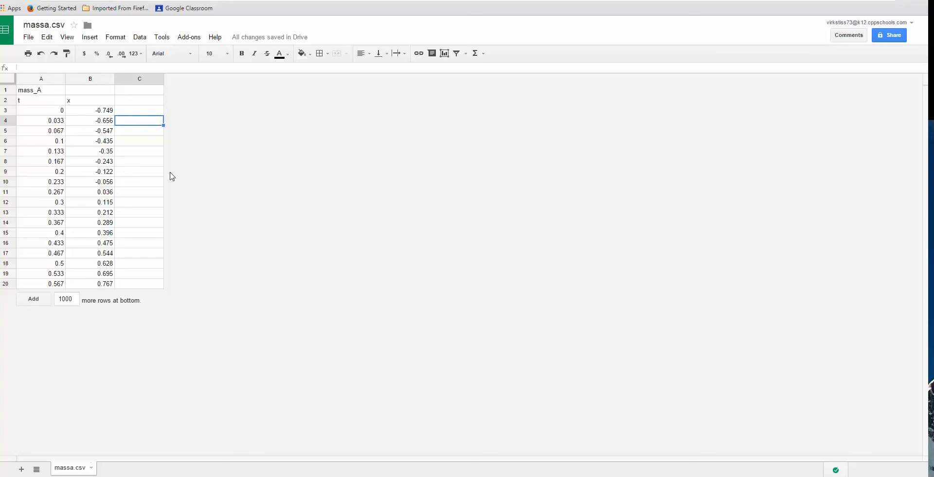
type("=")
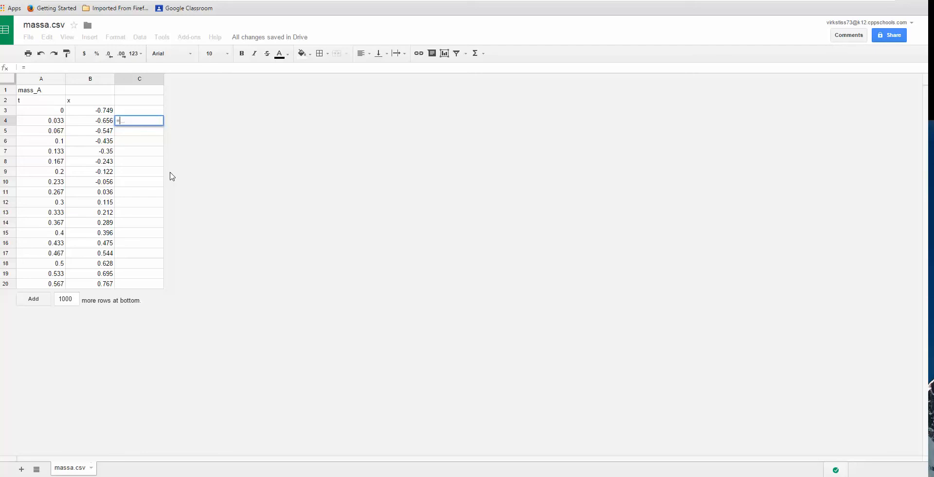
type("(")
type("b")
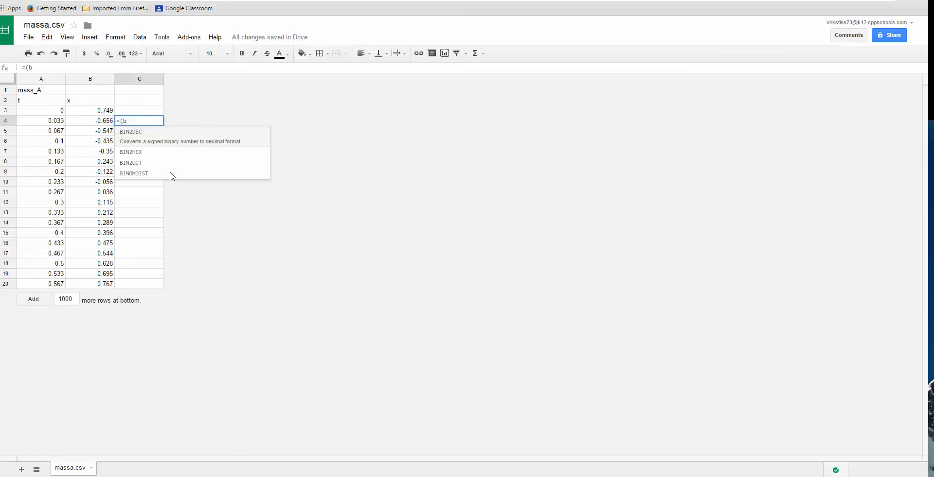
type("4")
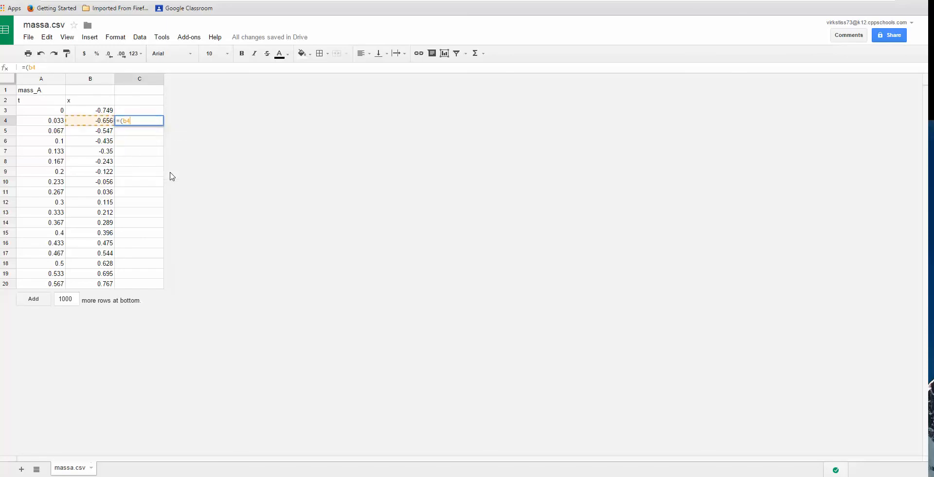
type("-")
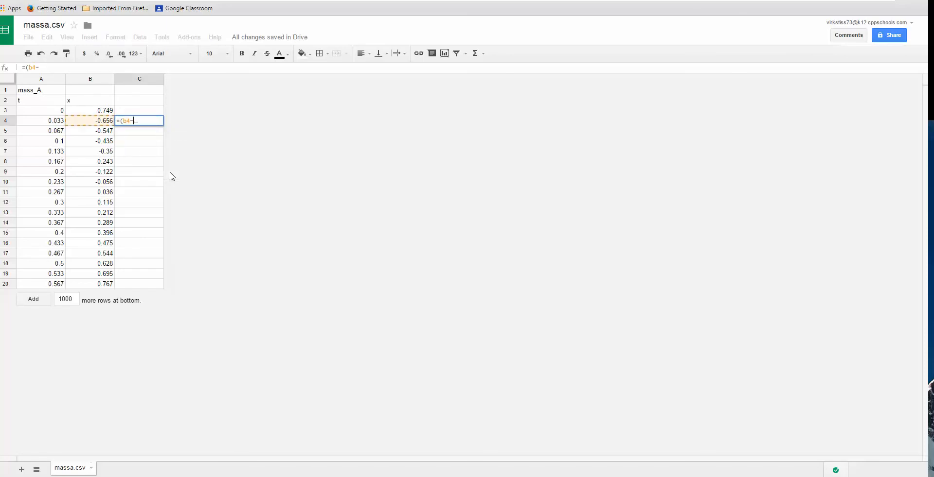
type("b3")
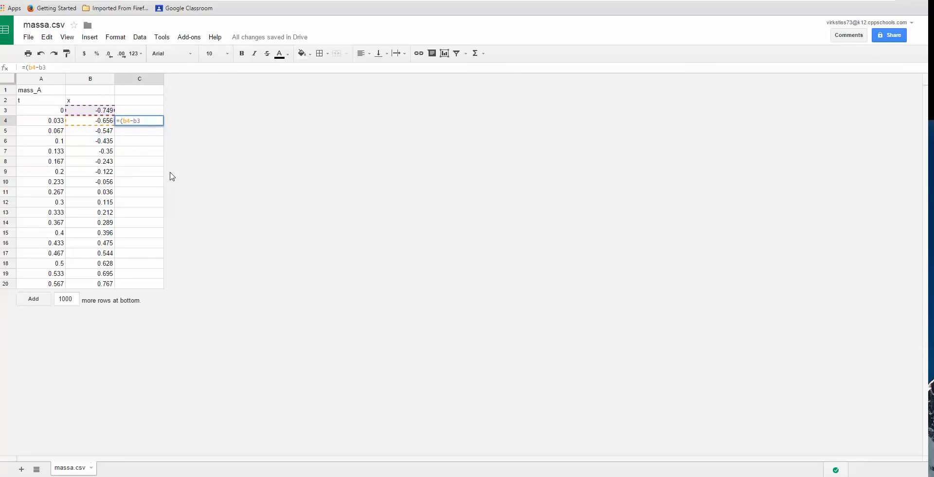
type(")")
type("/(")
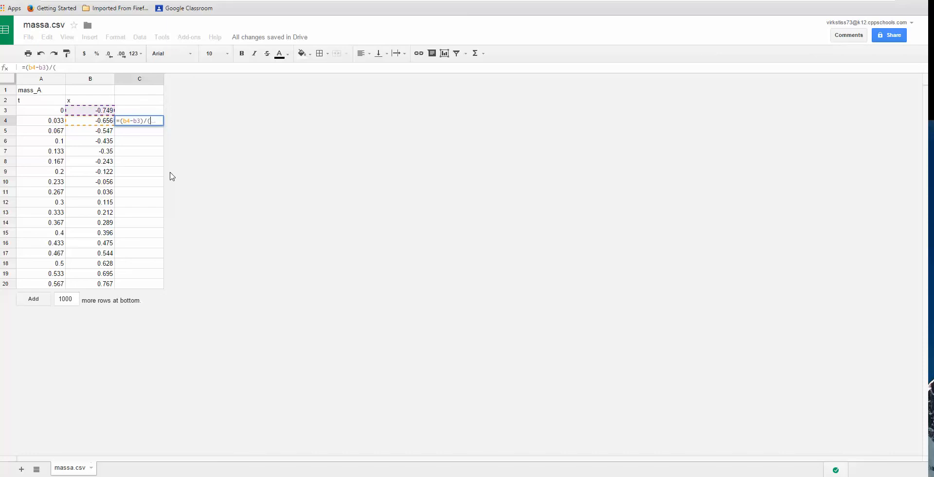
type("a4")
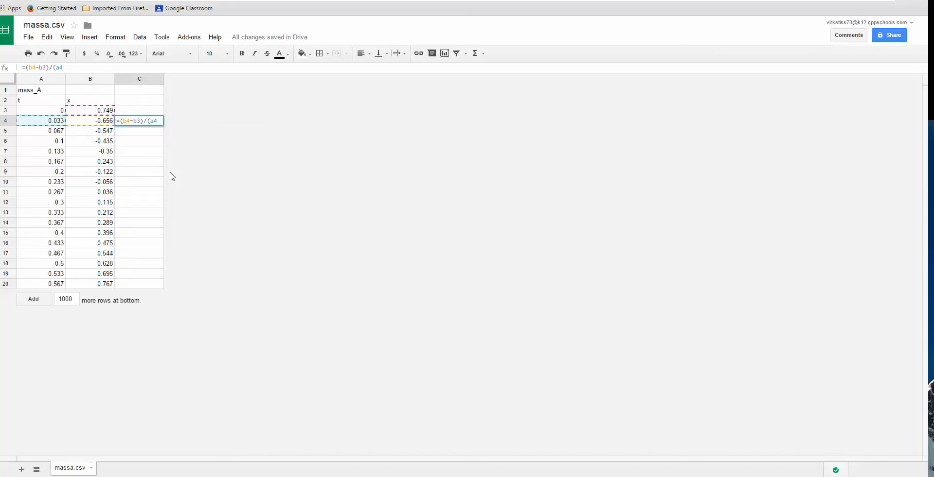
type("-a3")
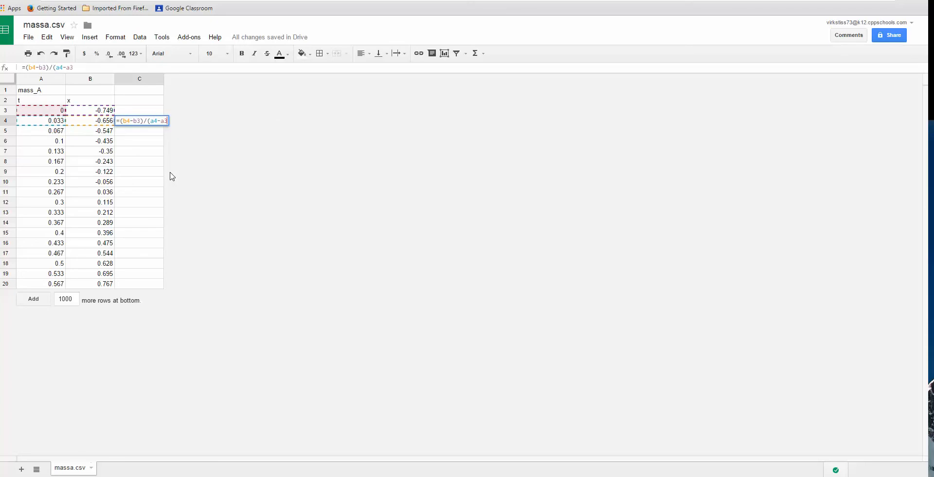
type(")")
key("Return")
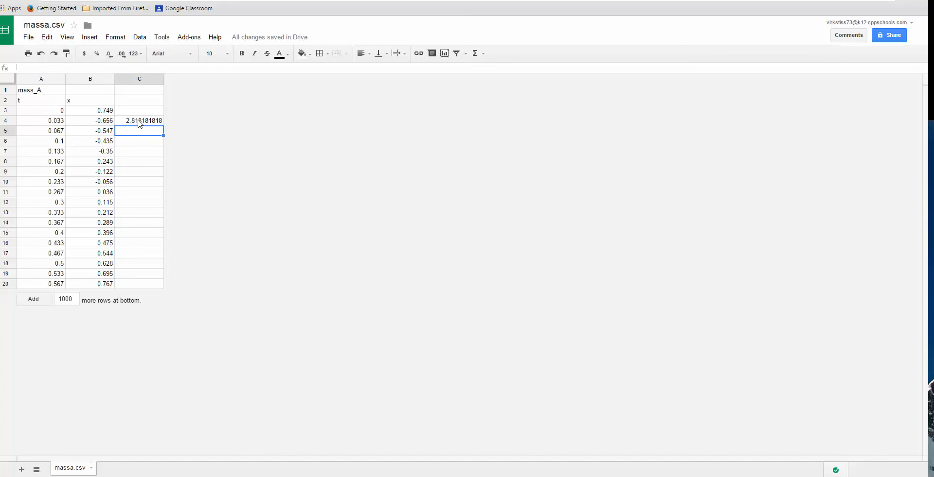
Step: Fill the formula in C4 down column C through row 20
left_click(139, 122)
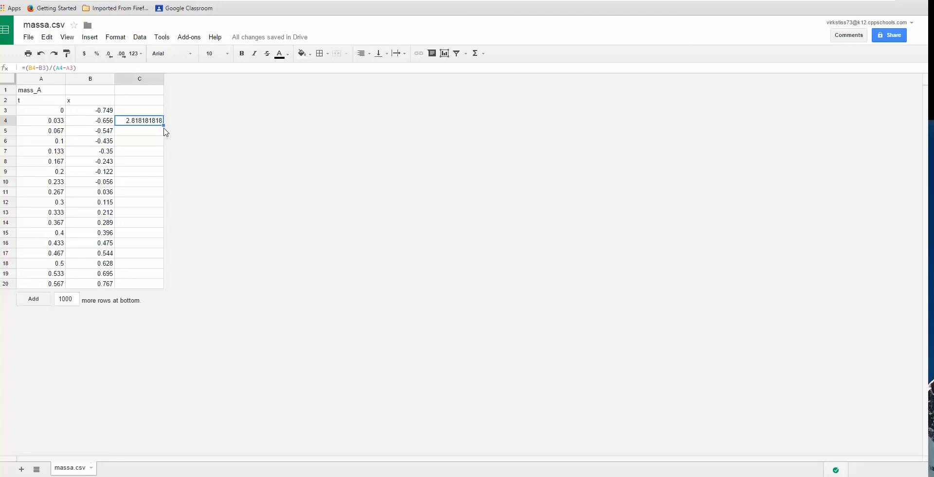
left_click_drag(163, 126, 160, 283)
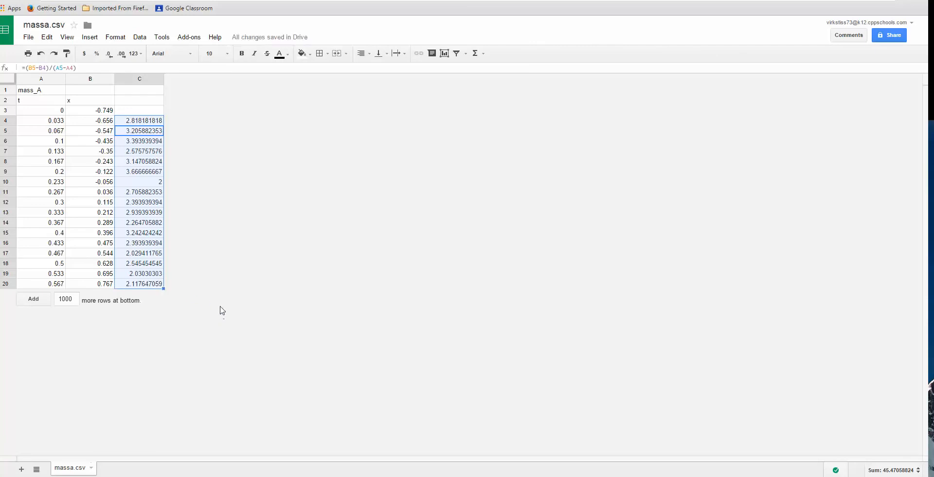
key("ctrl+Down")
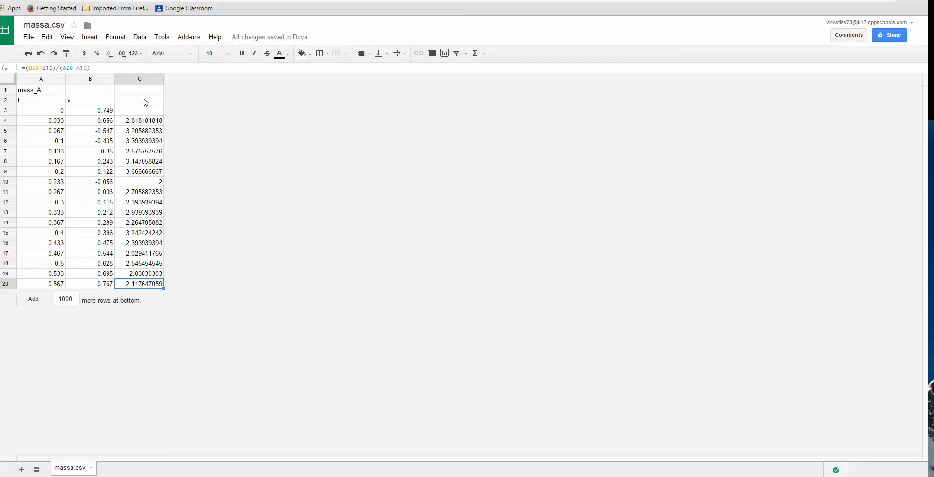
Step: Reduce the number format of column C to two decimal places
left_click(142, 80)
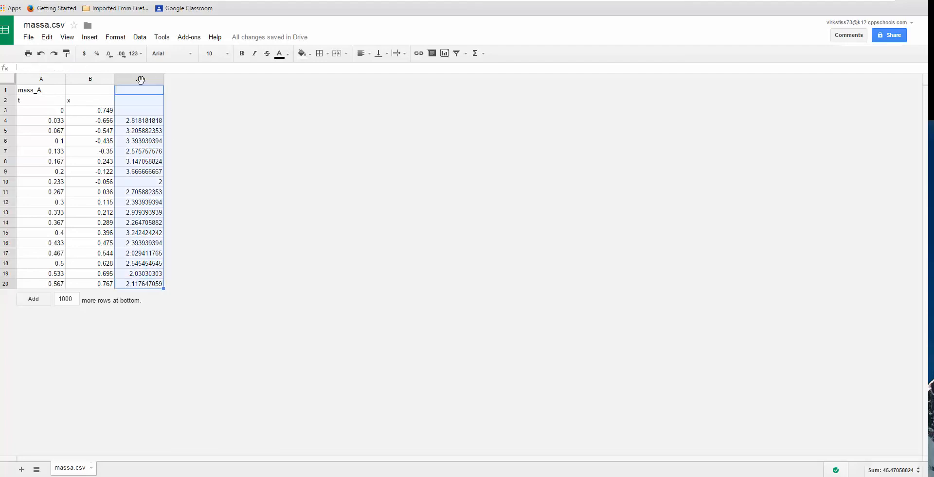
left_click(109, 54)
left_click(113, 57)
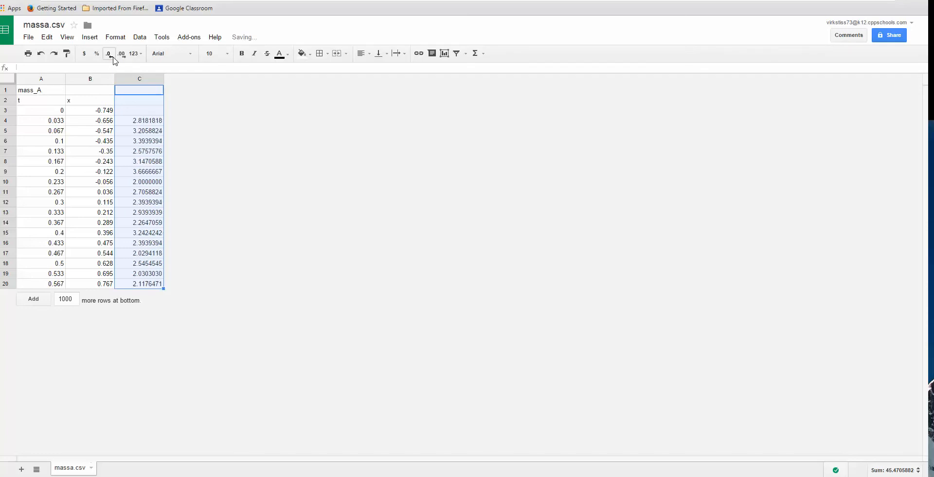
left_click(113, 56)
left_click(113, 57)
left_click(112, 57)
left_click(113, 57)
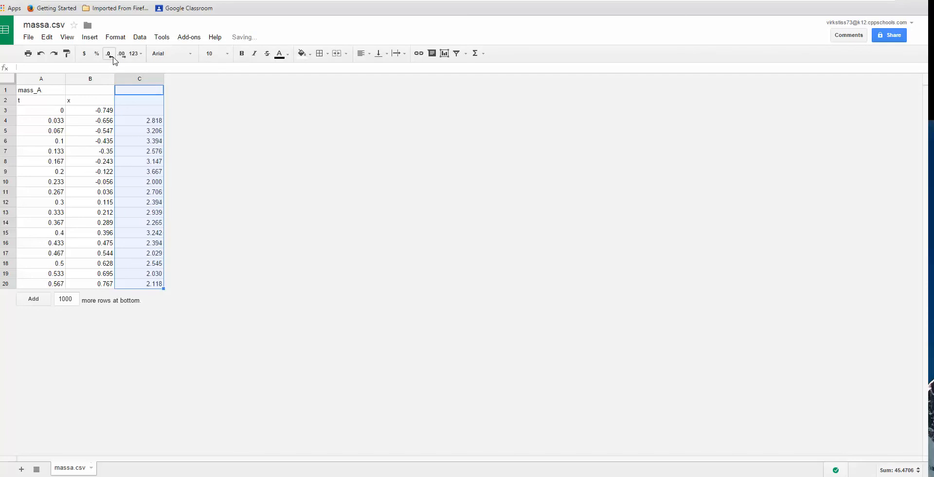
left_click(113, 57)
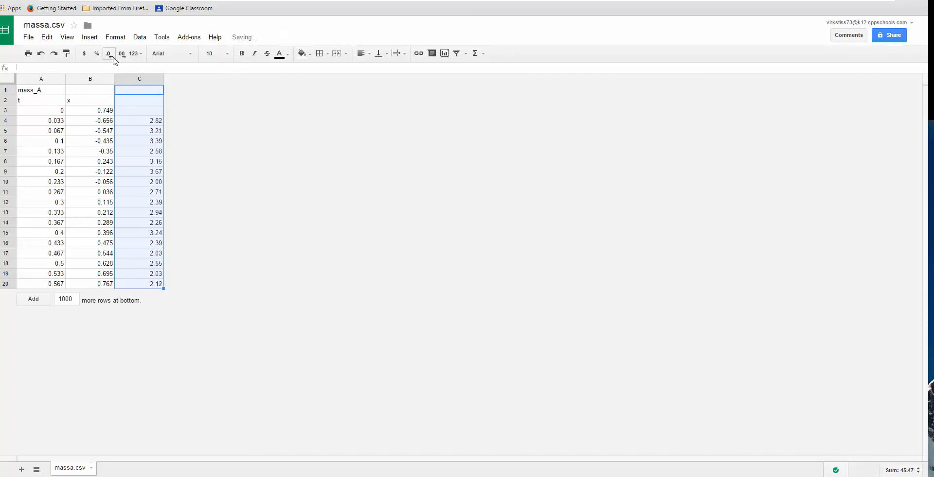
left_click(213, 173)
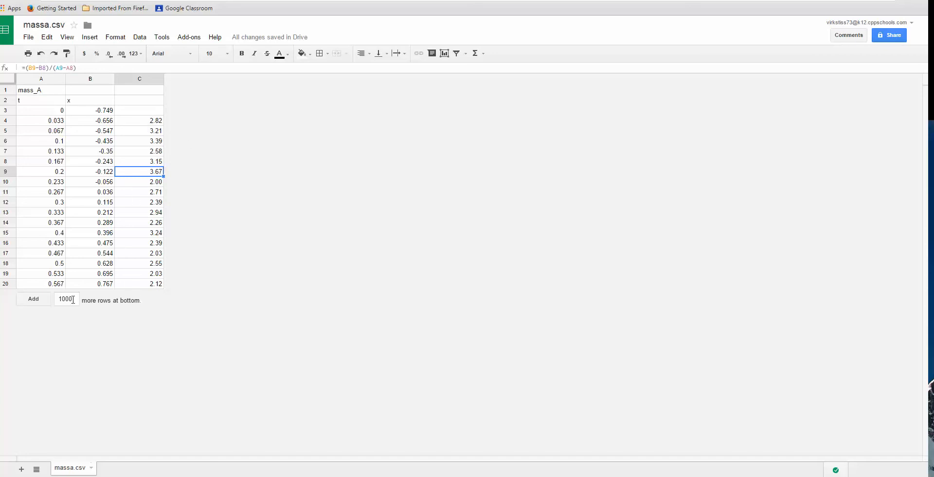
Step: Add 1 more row at the bottom of the sheet
left_click(75, 301)
left_click_drag(76, 298, 64, 297)
key("BackSpace")
key("Return")
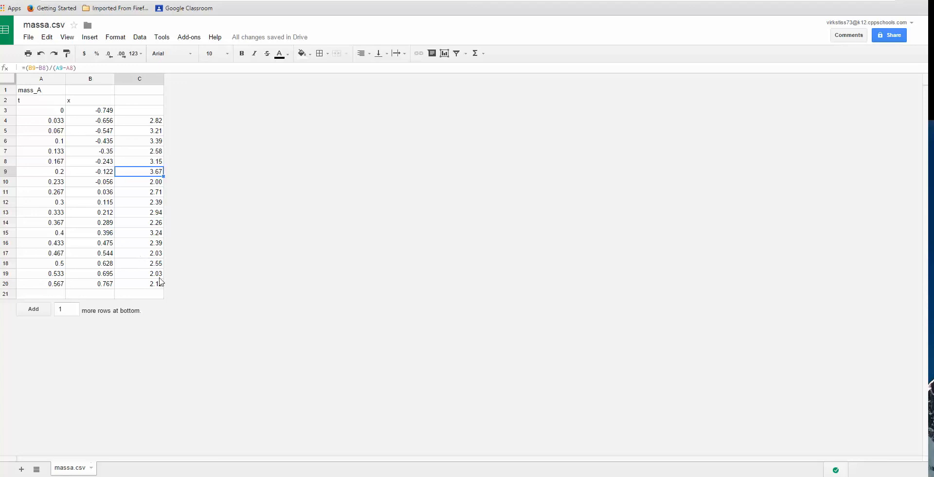
Step: Enter the formula =AVERAGE(c20,c4) in cell C21 below the velocity values
left_click(200, 254)
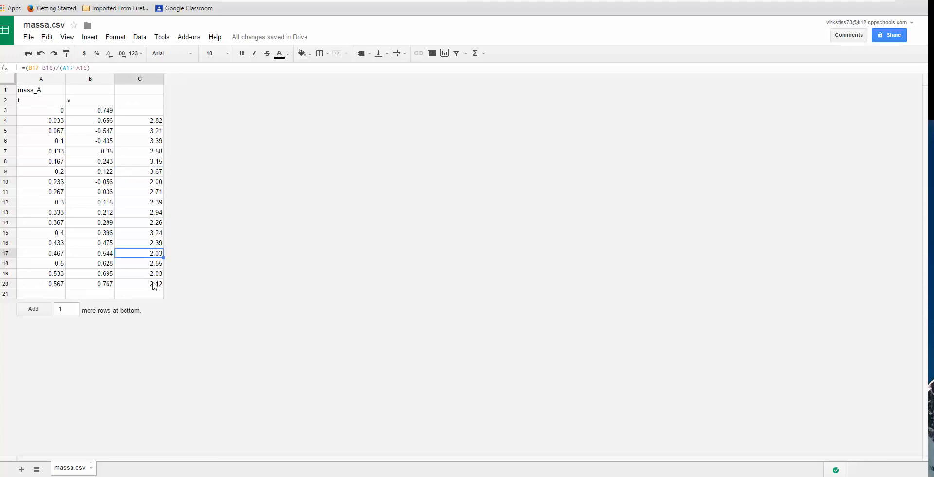
left_click(150, 296)
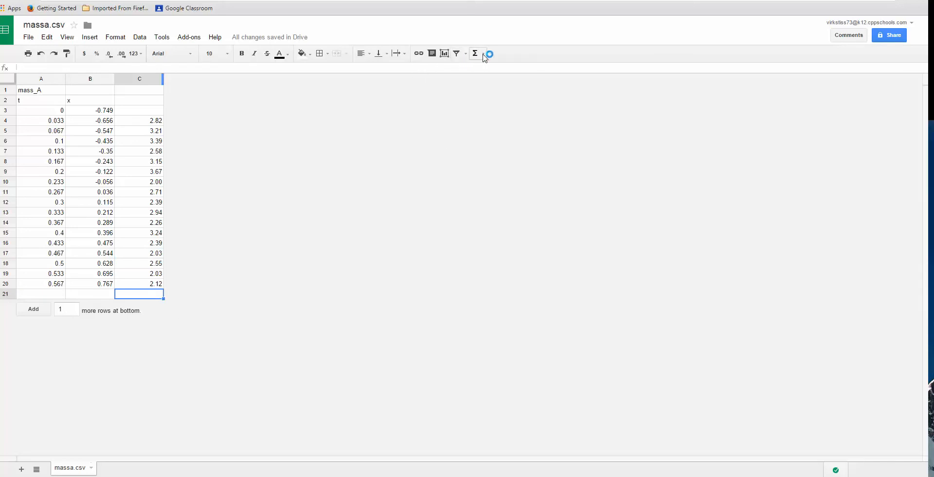
left_click(484, 55)
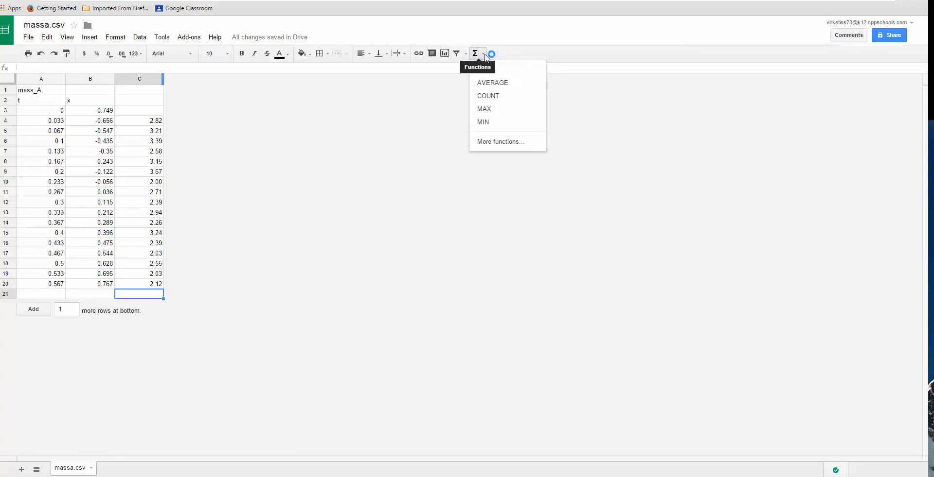
left_click(489, 85)
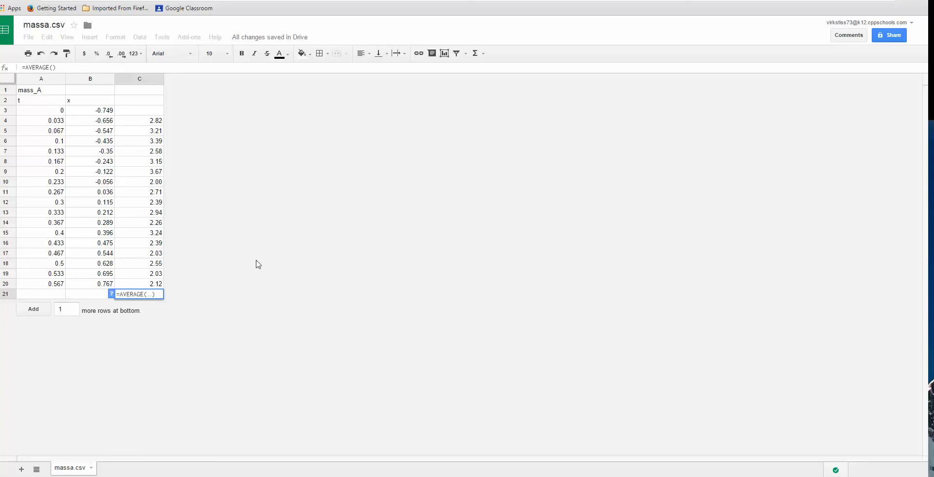
type("c20")
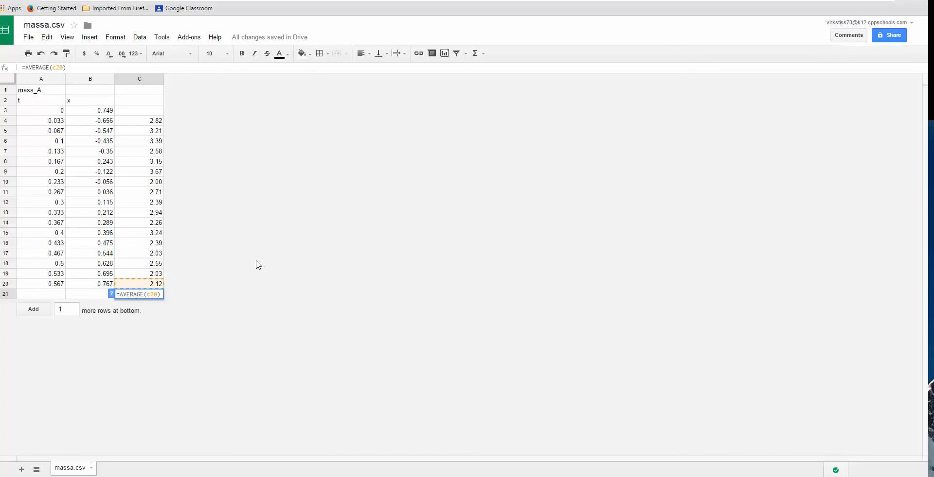
type(",c")
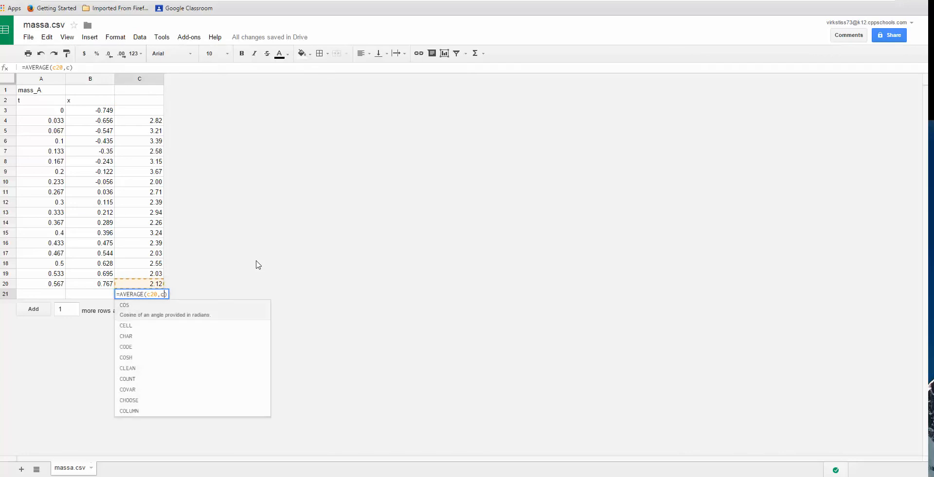
type("4")
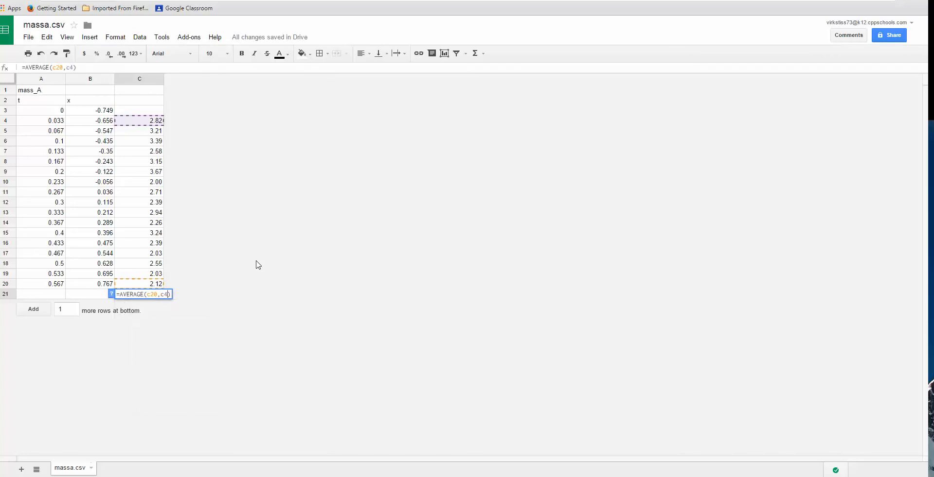
key("Return")
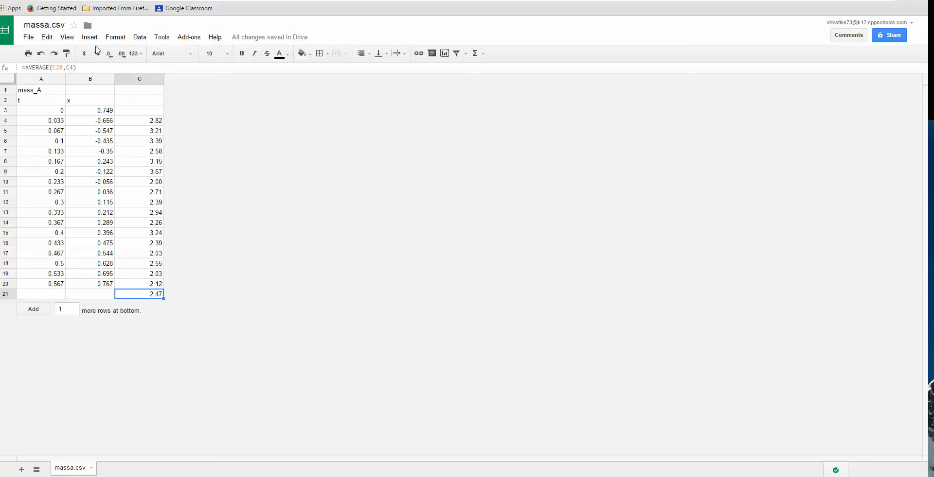
Step: Insert an empty column to the right of column C and move the x position column into column D
left_click(90, 37)
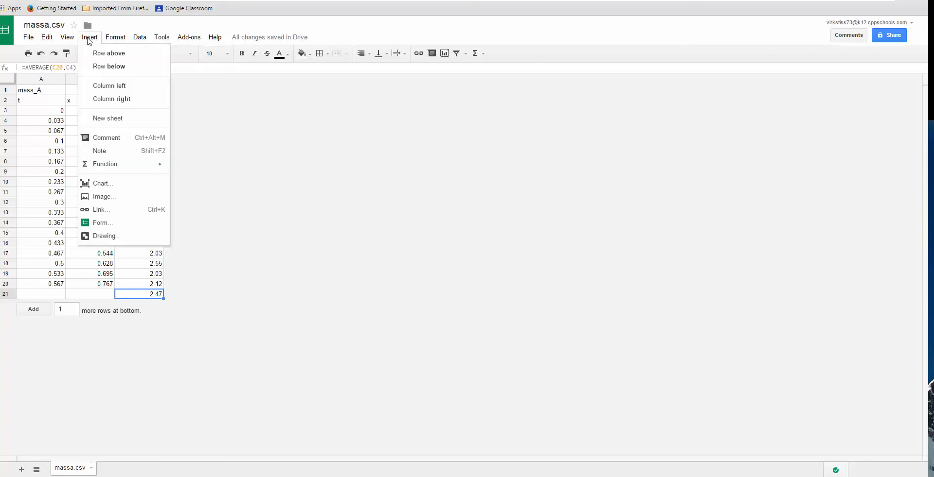
left_click(107, 99)
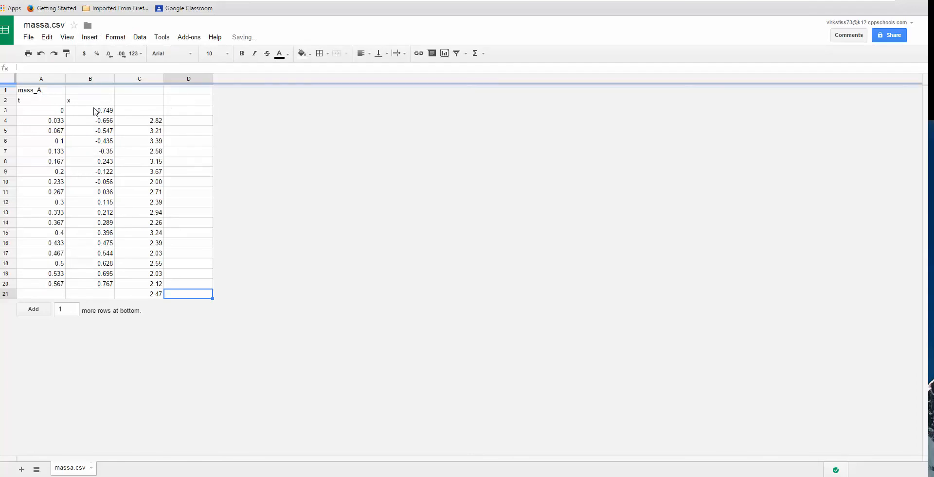
left_click_drag(94, 111, 103, 77)
left_click(99, 79)
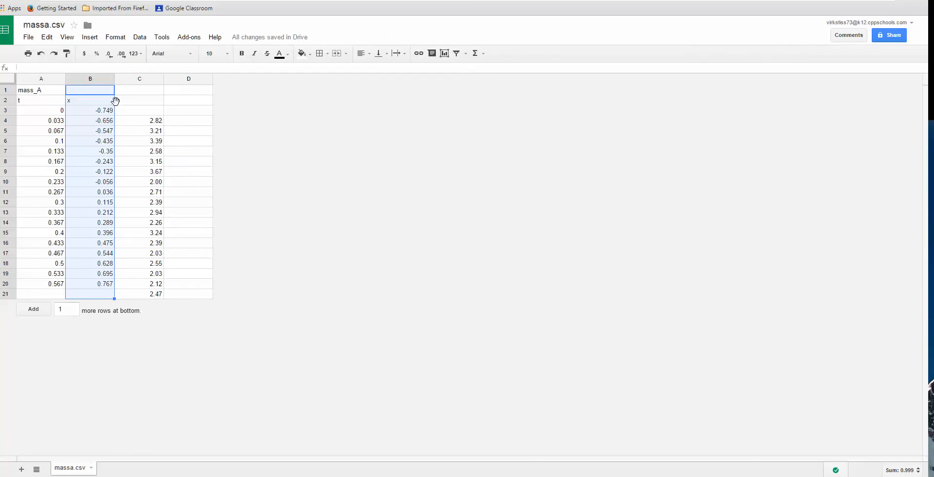
left_click_drag(115, 100, 167, 110)
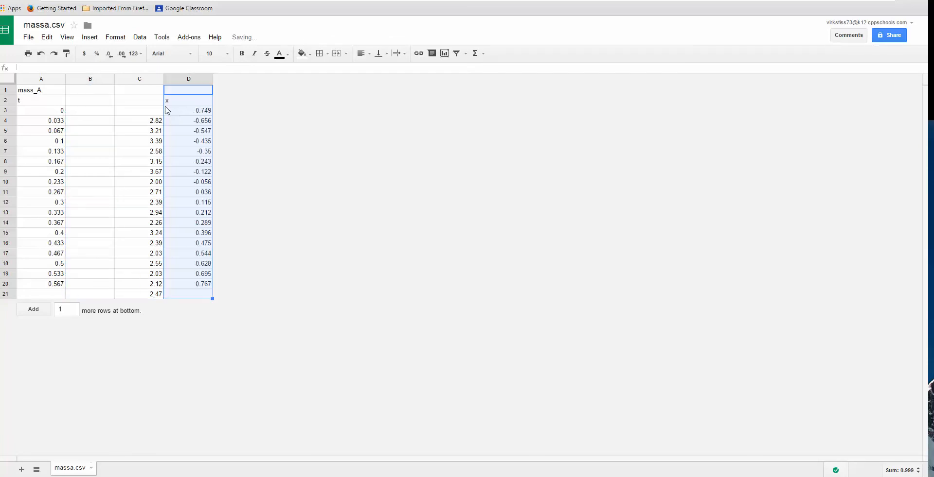
Step: Move the calculated velocity column C into the empty column B beside the time values
left_click(137, 79)
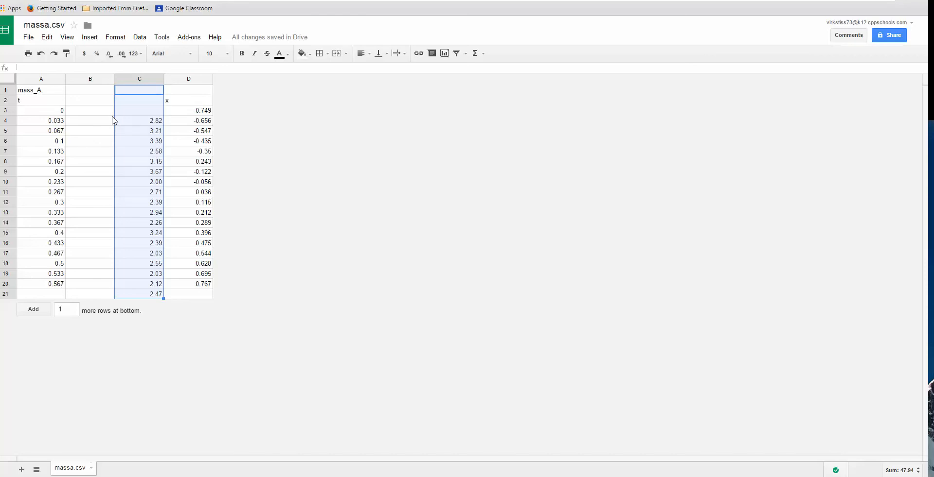
left_click_drag(113, 120, 104, 121)
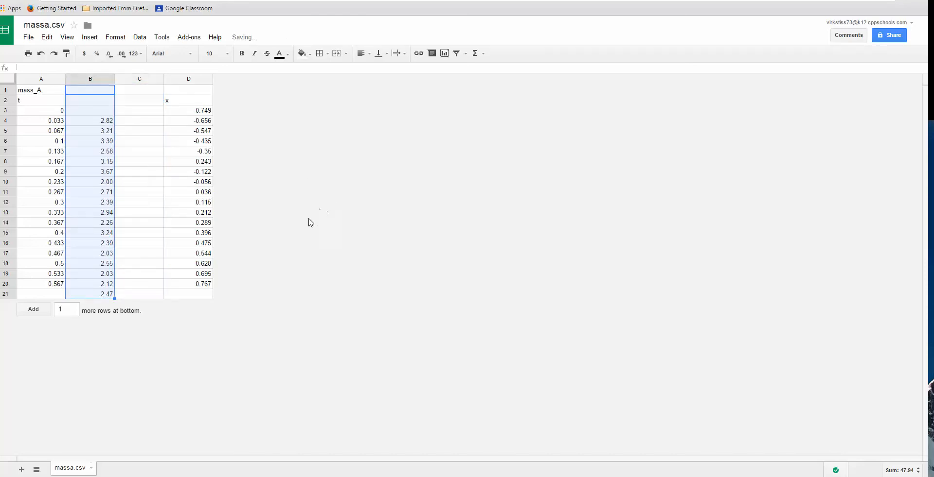
left_click(270, 275)
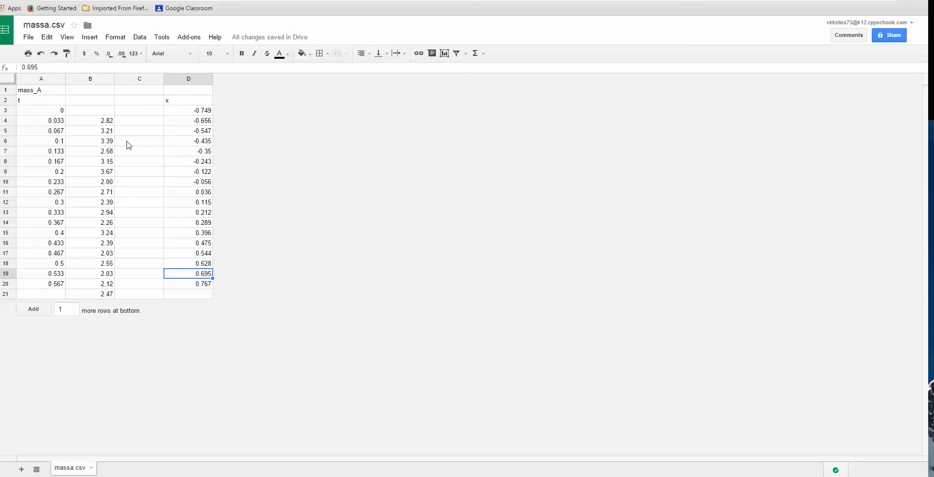
Step: Create a chart from the range A3:B20 with column A used as labels
left_click(45, 111)
left_click_drag(64, 110, 99, 286)
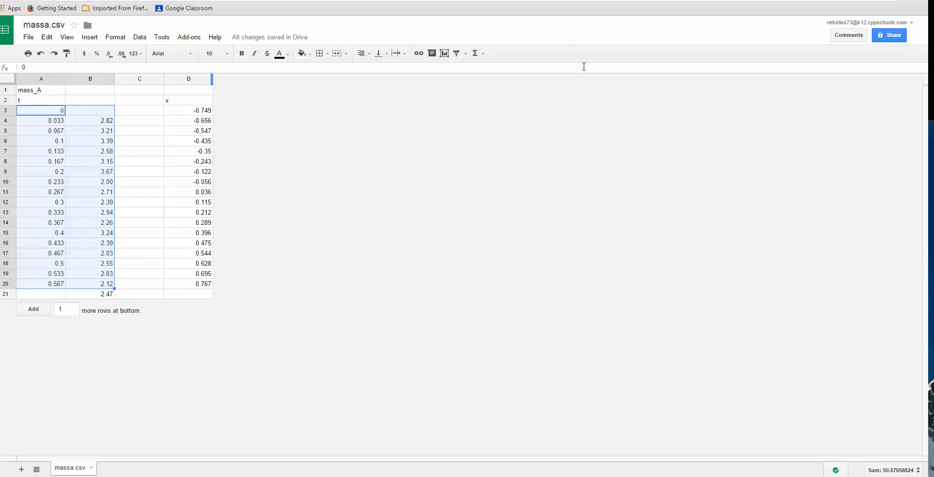
left_click(444, 54)
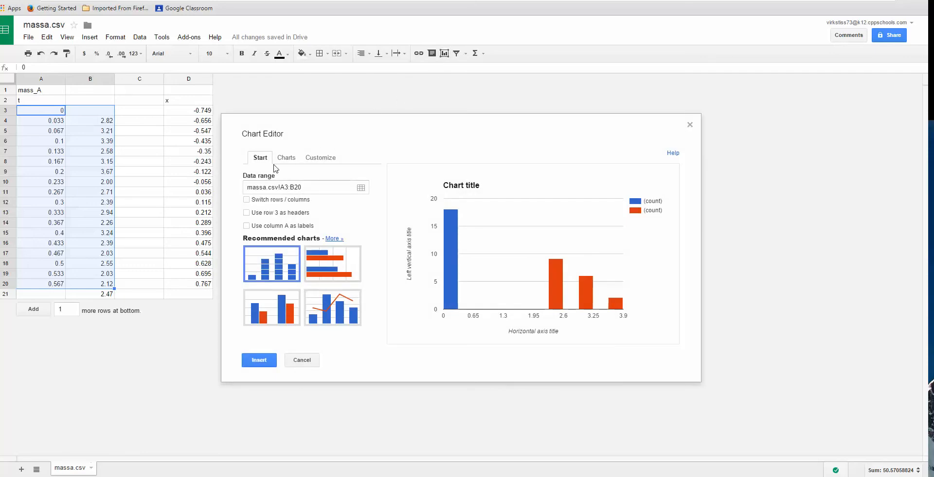
left_click(246, 226)
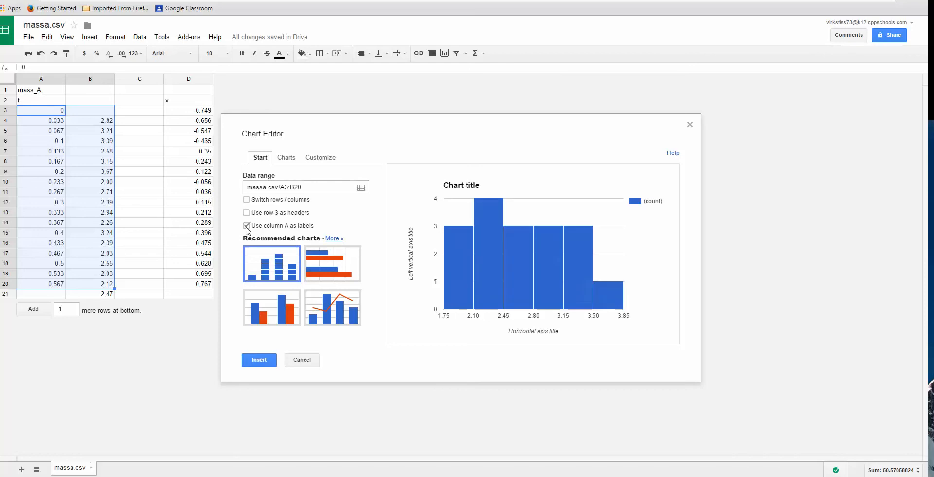
Step: Change the chart type to a straight-segment line chart and insert it into the sheet
left_click(286, 159)
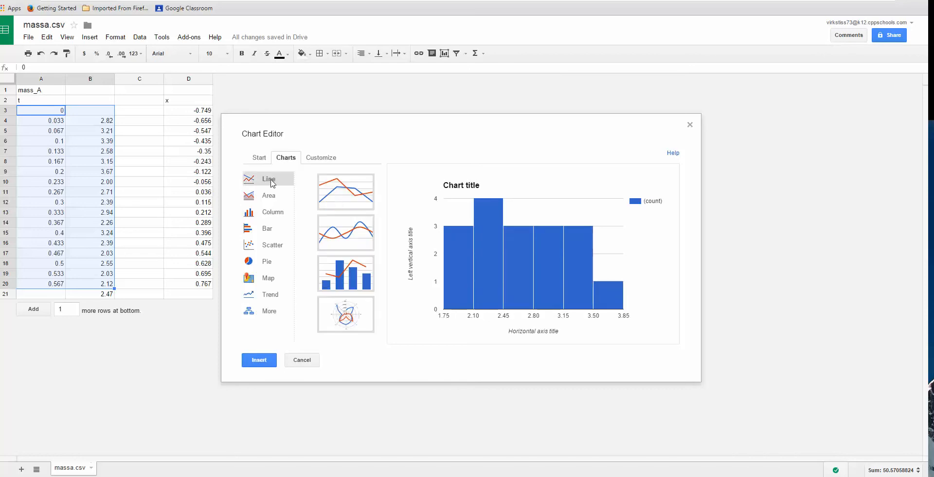
left_click(347, 193)
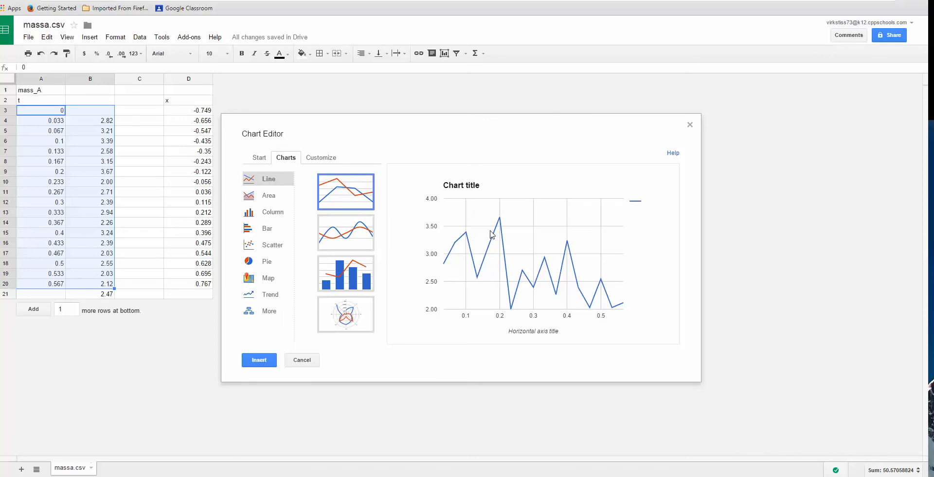
left_click(326, 162)
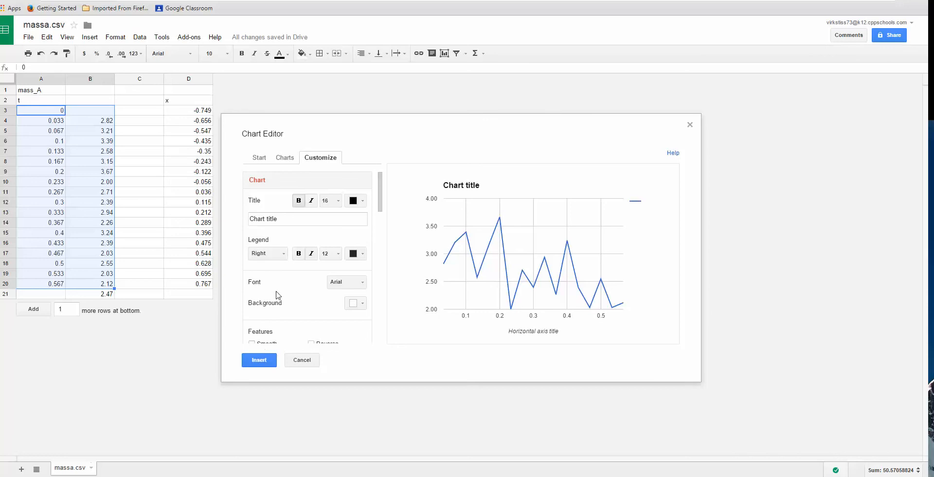
left_click(261, 361)
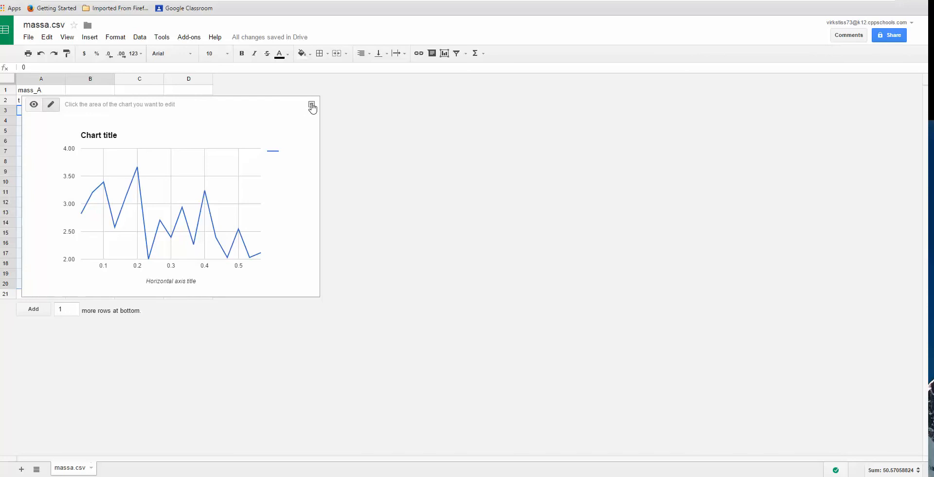
left_click(311, 106)
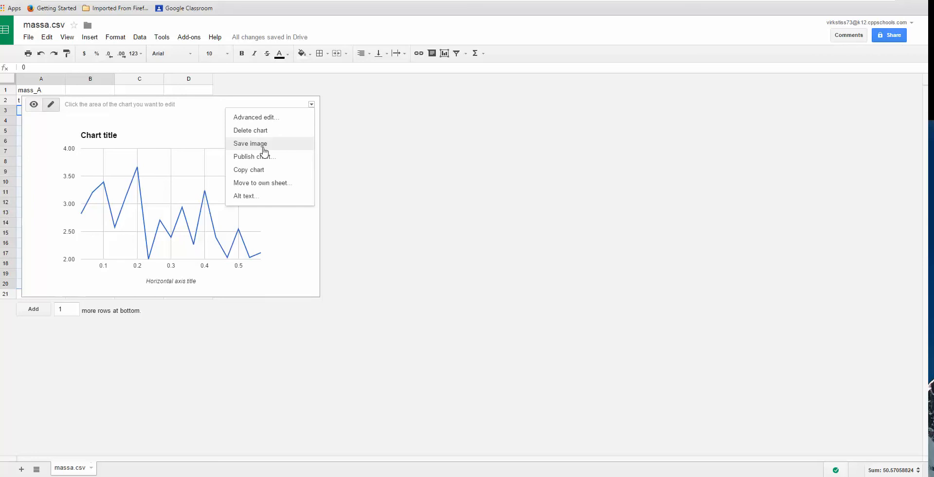
left_click(366, 174)
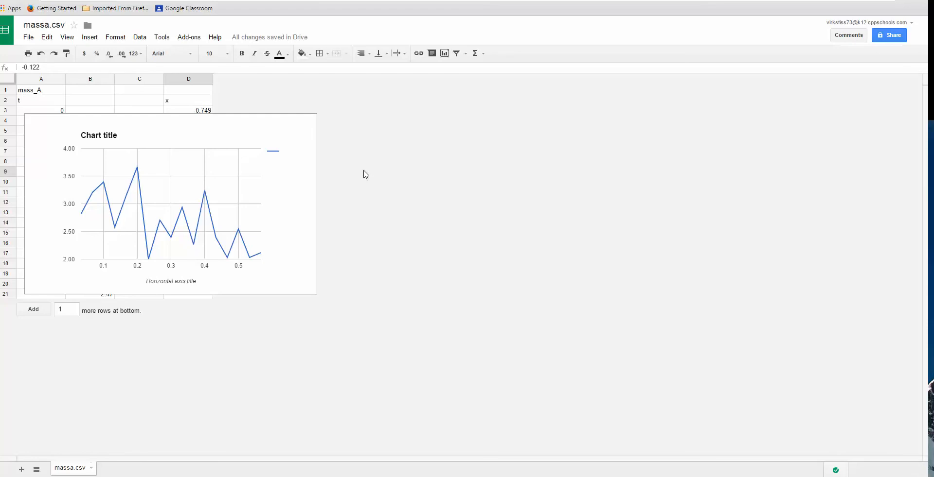